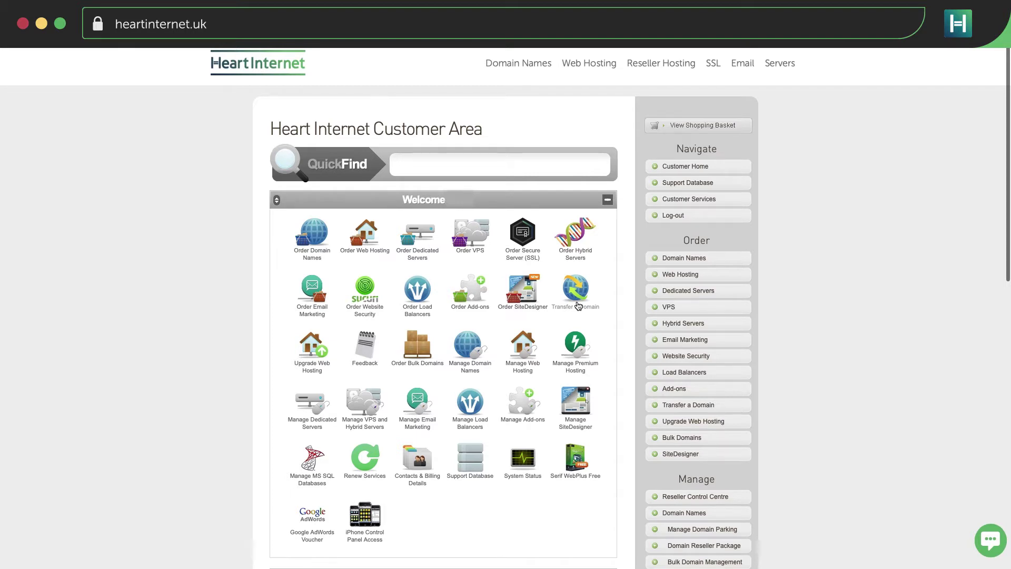
{"action": "scroll", "coordinate": [578, 306], "scroll_direction": "down", "scroll_amount": 3}
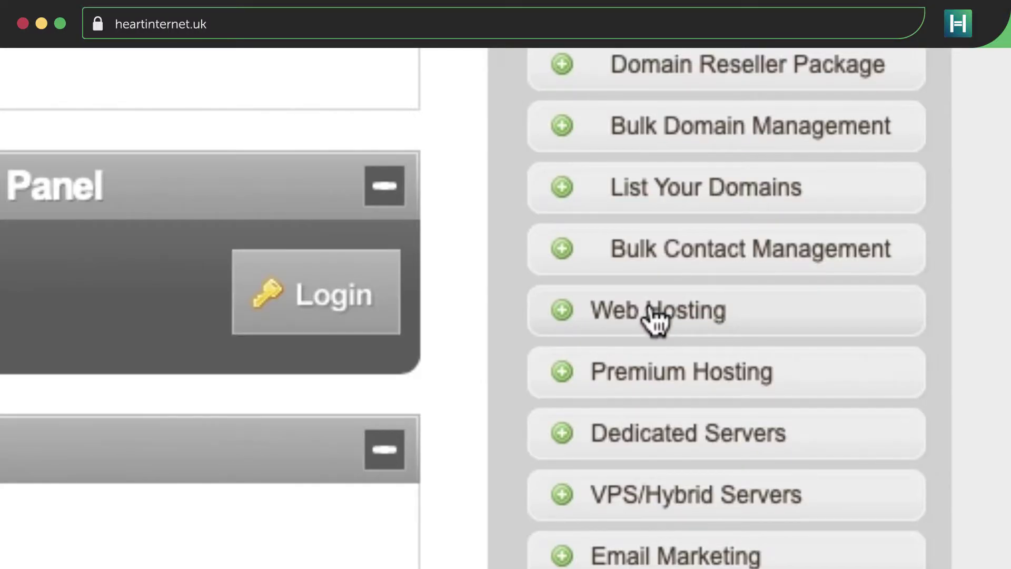
Launch the eXtend control panel for the hearttutorials.co.uk hosting package from Web Hosting.
{"action": "left_click", "coordinate": [656, 316]}
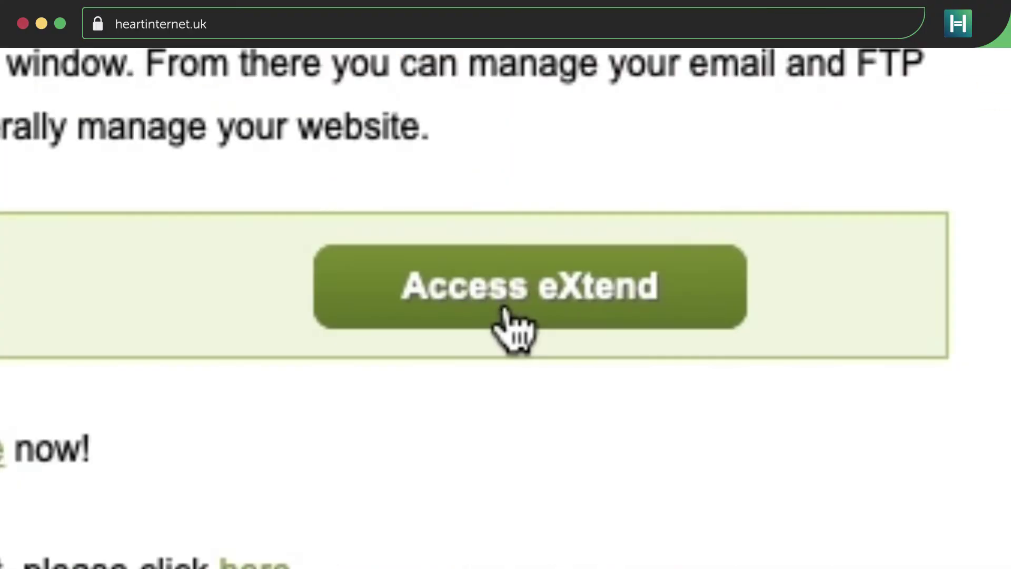
{"action": "left_click", "coordinate": [541, 235]}
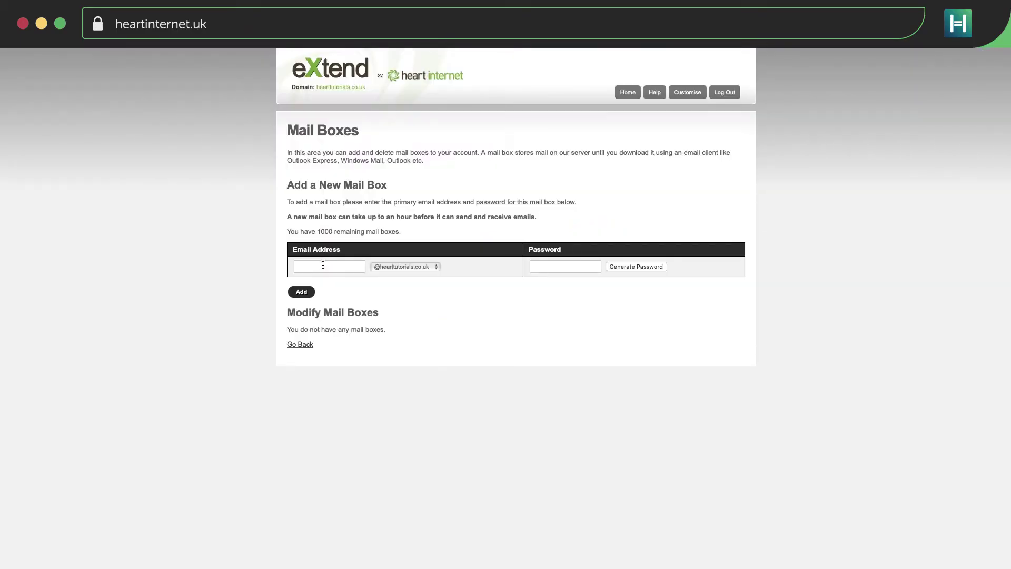
Create an 'admin' mailbox for hearttutorials.co.uk with a generated password.
{"action": "left_click", "coordinate": [322, 265]}
{"action": "left_click", "coordinate": [619, 267]}
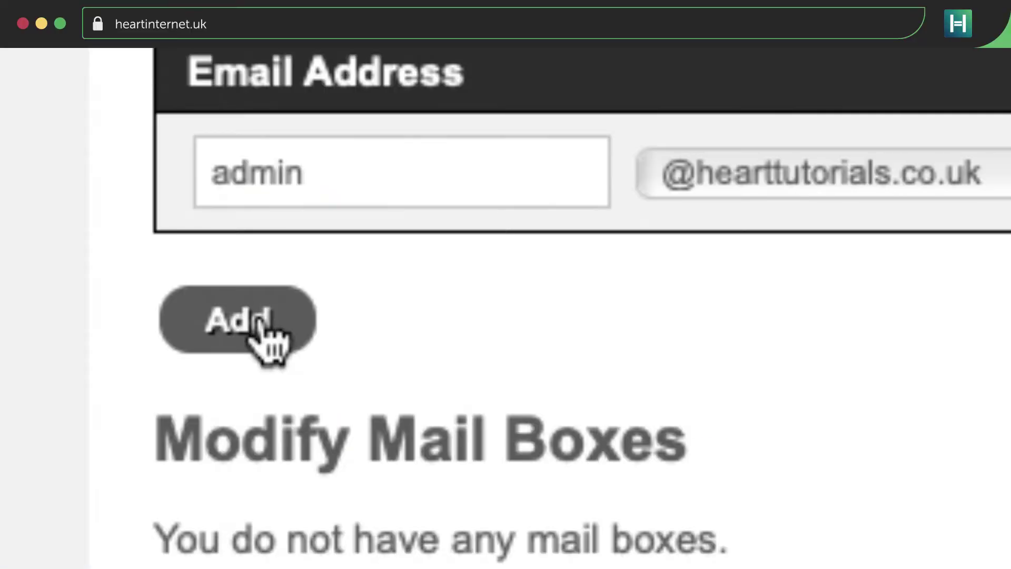
{"action": "left_click", "coordinate": [263, 315]}
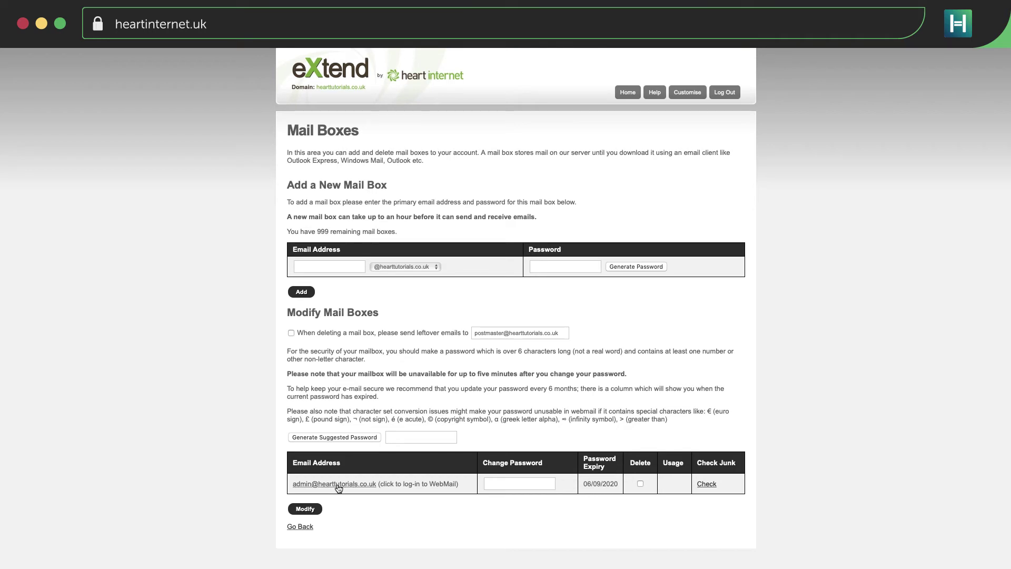
{"action": "left_click", "coordinate": [339, 484]}
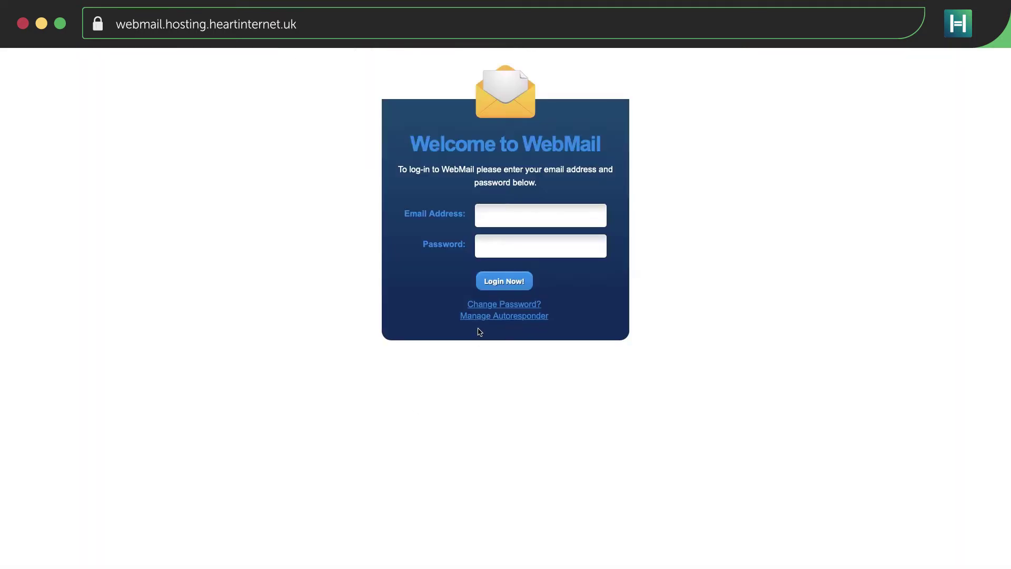
{"action": "left_click", "coordinate": [499, 218]}
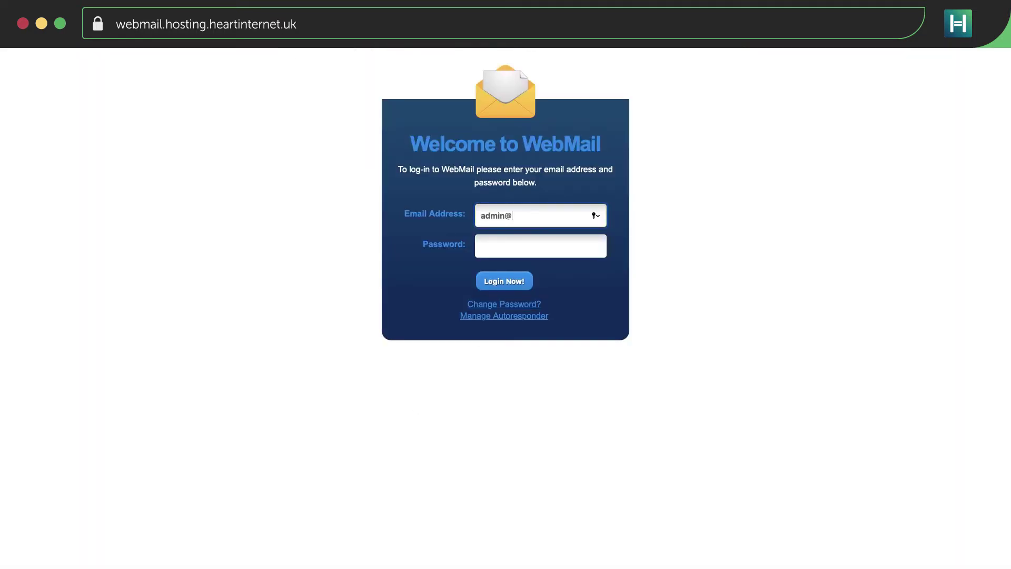
{"action": "key", "text": "Tab"}
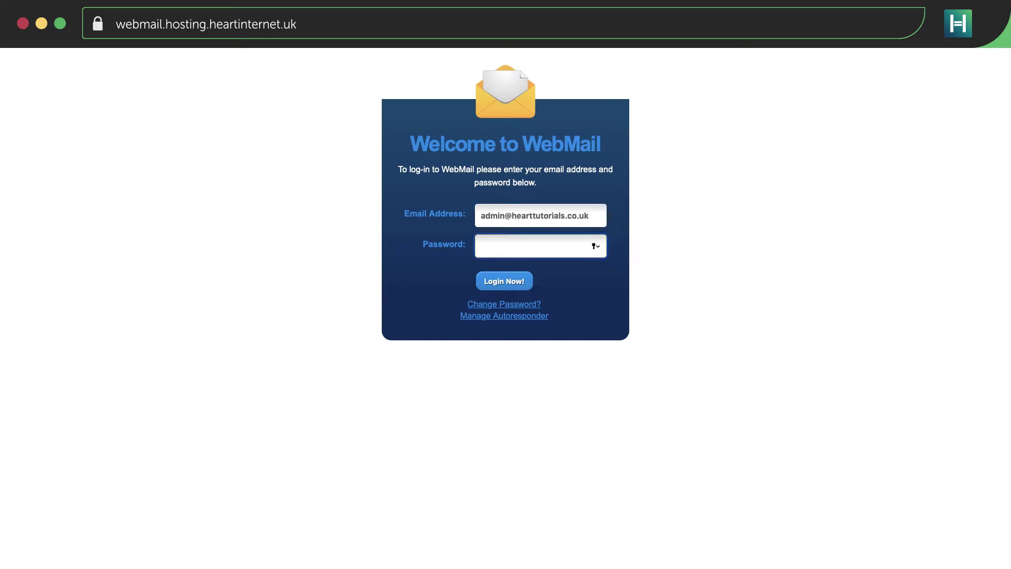
{"action": "key", "text": "ctrl+v"}
{"action": "left_click", "coordinate": [482, 282]}
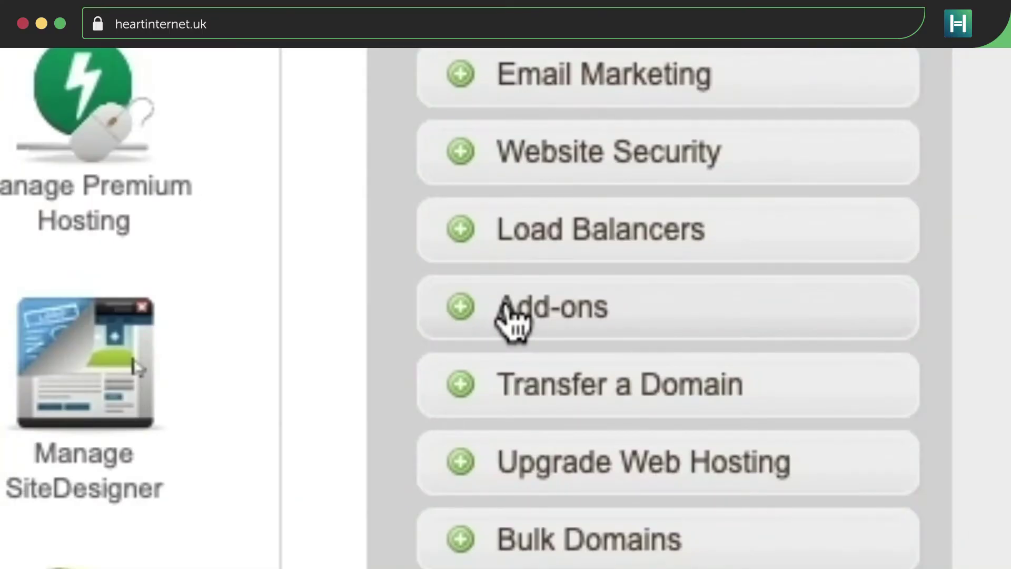
Order a Personalised Secure Server certificate for hearttutorials.co.uk: Simple SSL, paid by credit/debit card.
{"action": "left_click", "coordinate": [503, 300]}
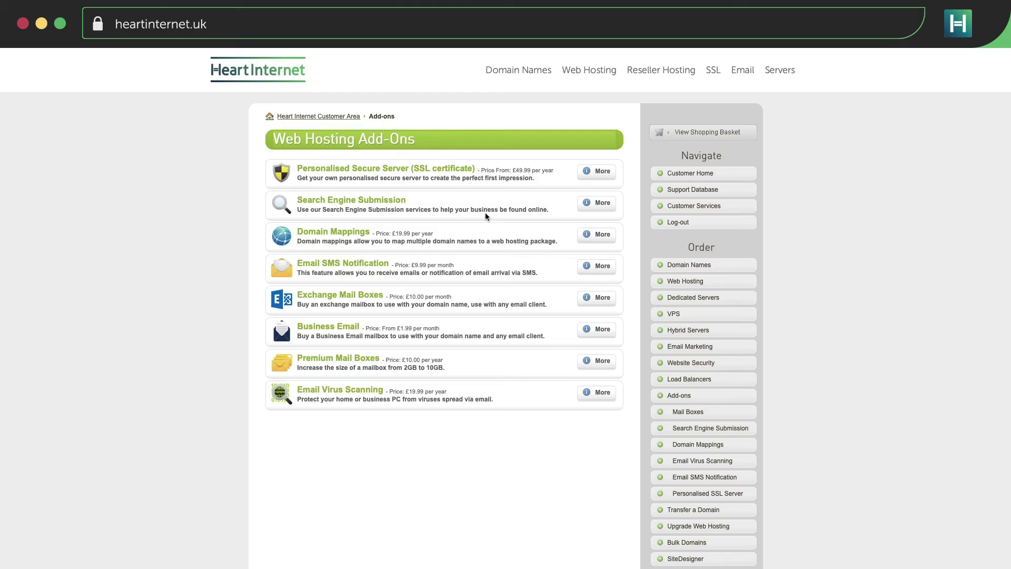
{"action": "left_click", "coordinate": [585, 178]}
{"action": "scroll", "coordinate": [492, 261], "scroll_direction": "down", "scroll_amount": 1}
{"action": "scroll", "coordinate": [492, 262], "scroll_direction": "down", "scroll_amount": 5}
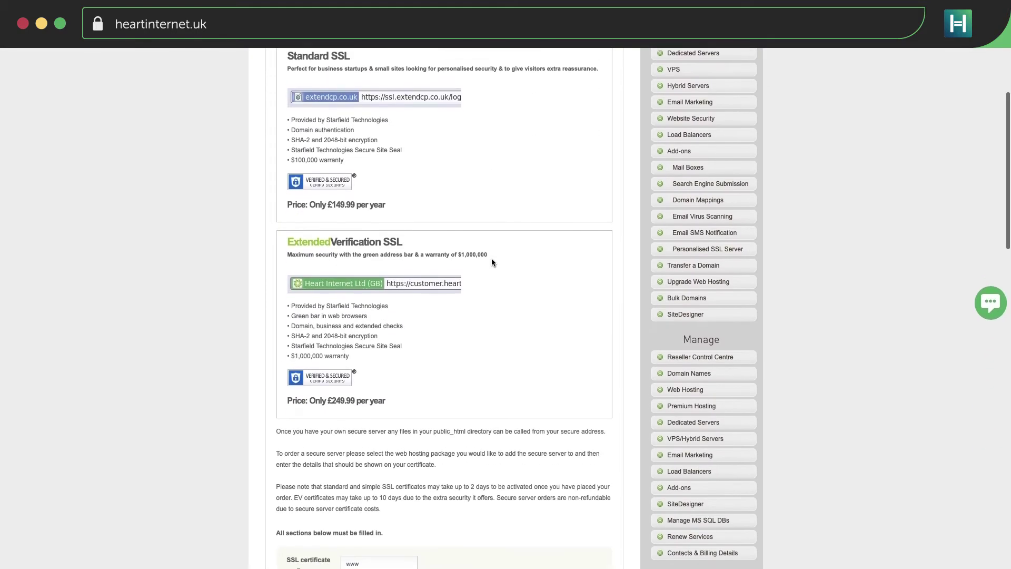
{"action": "scroll", "coordinate": [491, 261], "scroll_direction": "down", "scroll_amount": 5}
{"action": "scroll", "coordinate": [419, 258], "scroll_direction": "down", "scroll_amount": 5}
{"action": "left_click", "coordinate": [418, 262]}
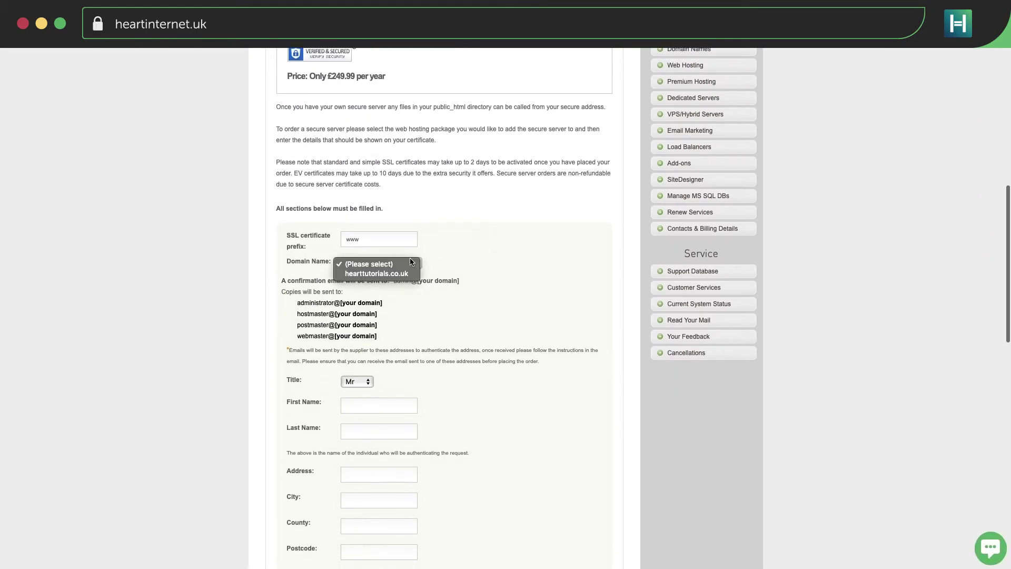
{"action": "left_click", "coordinate": [407, 273]}
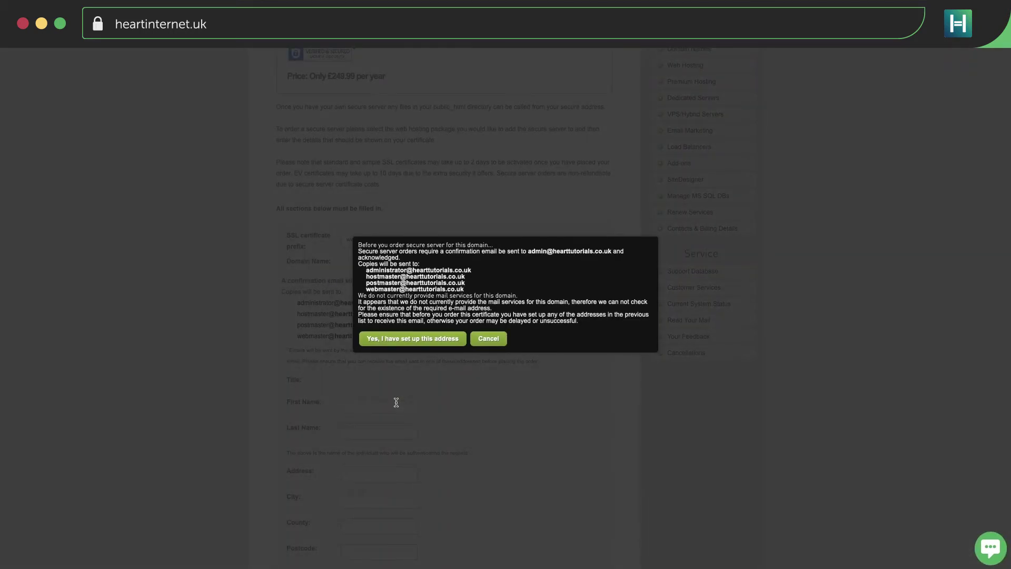
{"action": "left_click", "coordinate": [422, 346]}
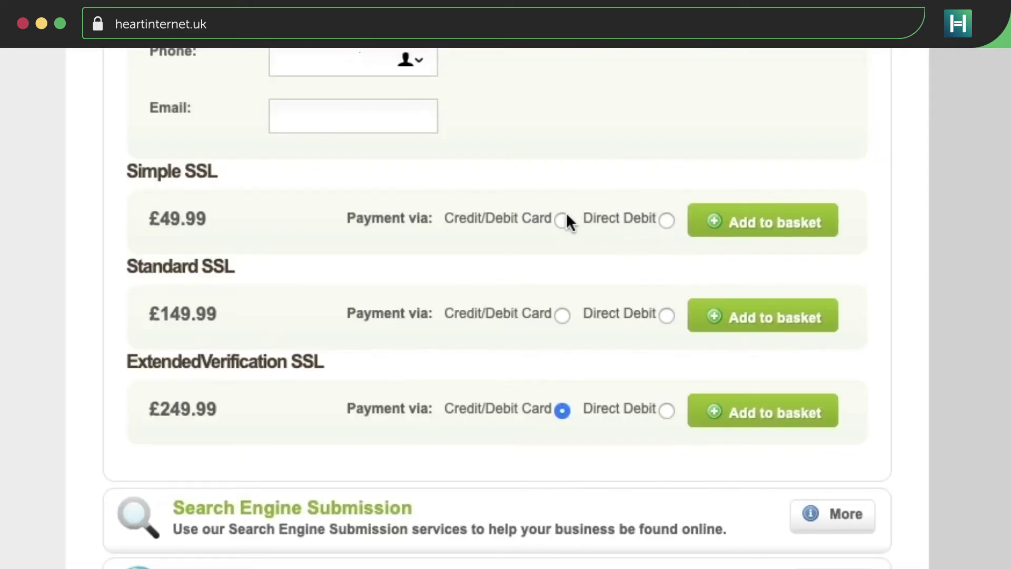
{"action": "left_click", "coordinate": [564, 219]}
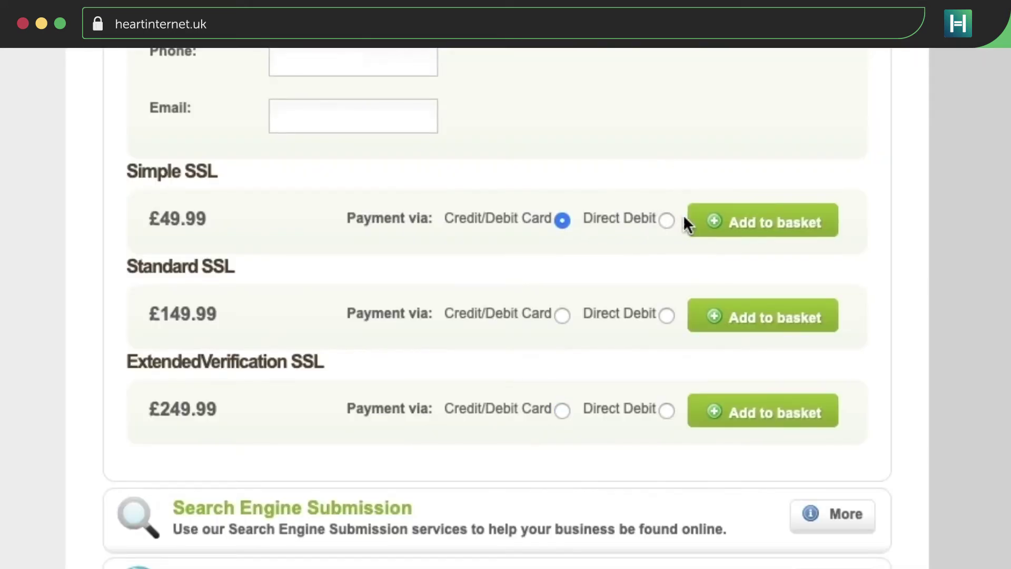
Add the Simple SSL certificate to the basket, then open the Domain Access Verification email.
{"action": "left_click", "coordinate": [769, 227]}
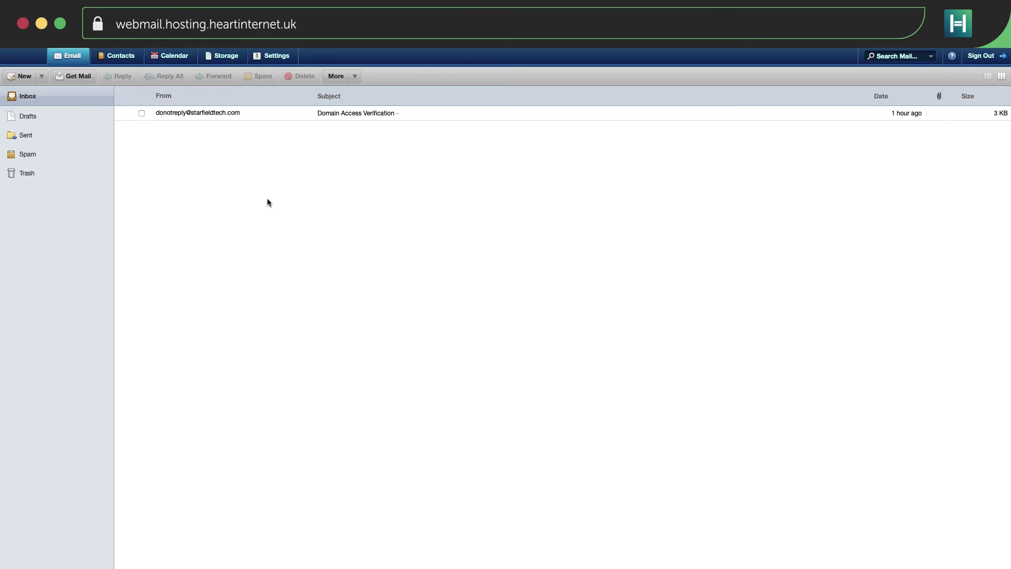
{"action": "double_click", "coordinate": [226, 114]}
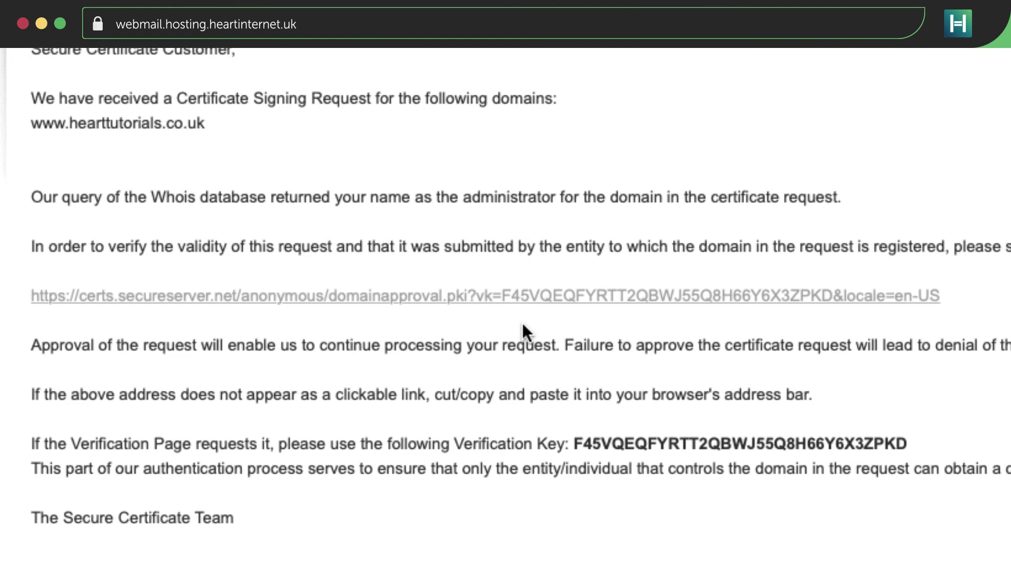
{"action": "left_click", "coordinate": [522, 297]}
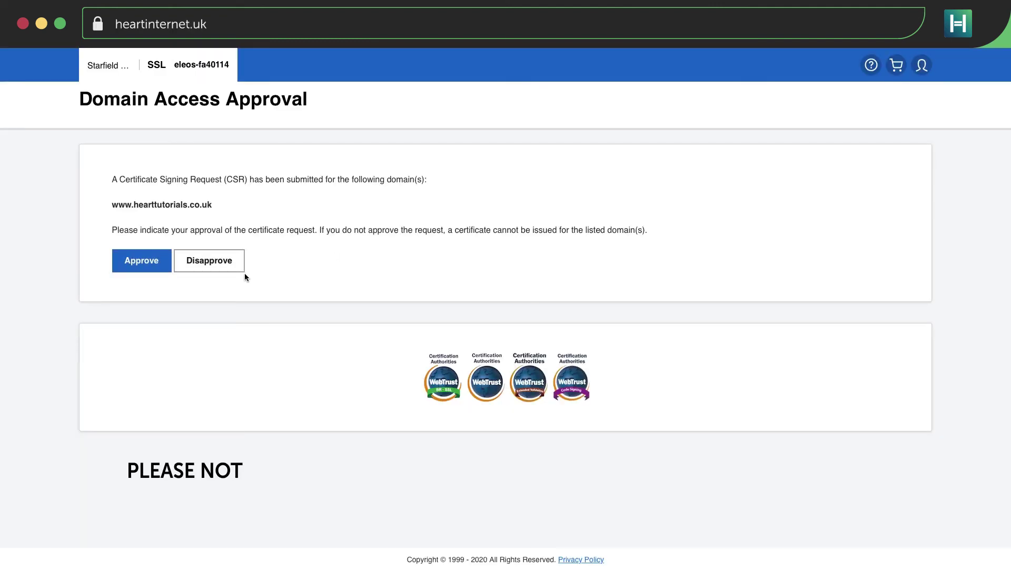
{"action": "left_click", "coordinate": [157, 264]}
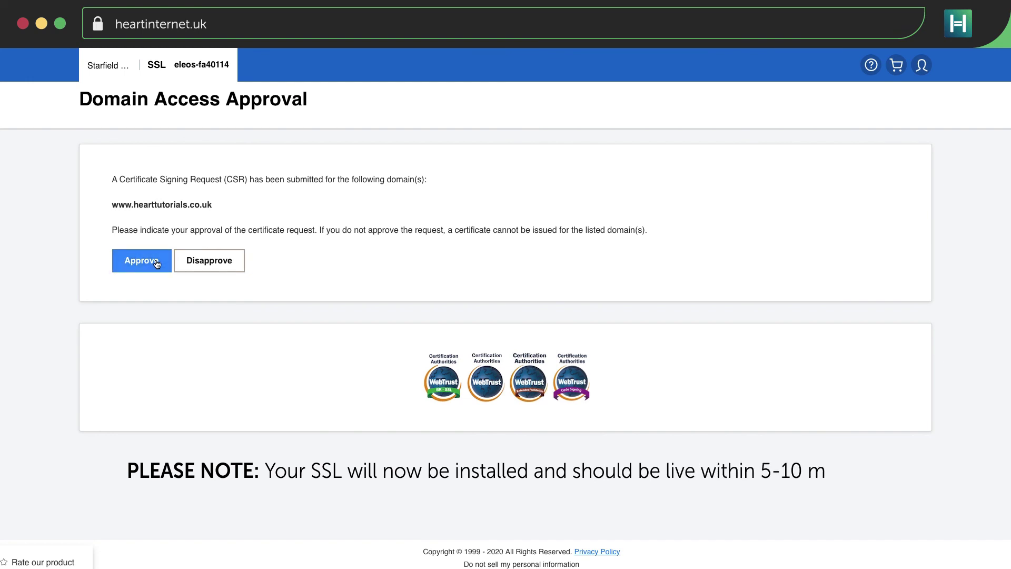